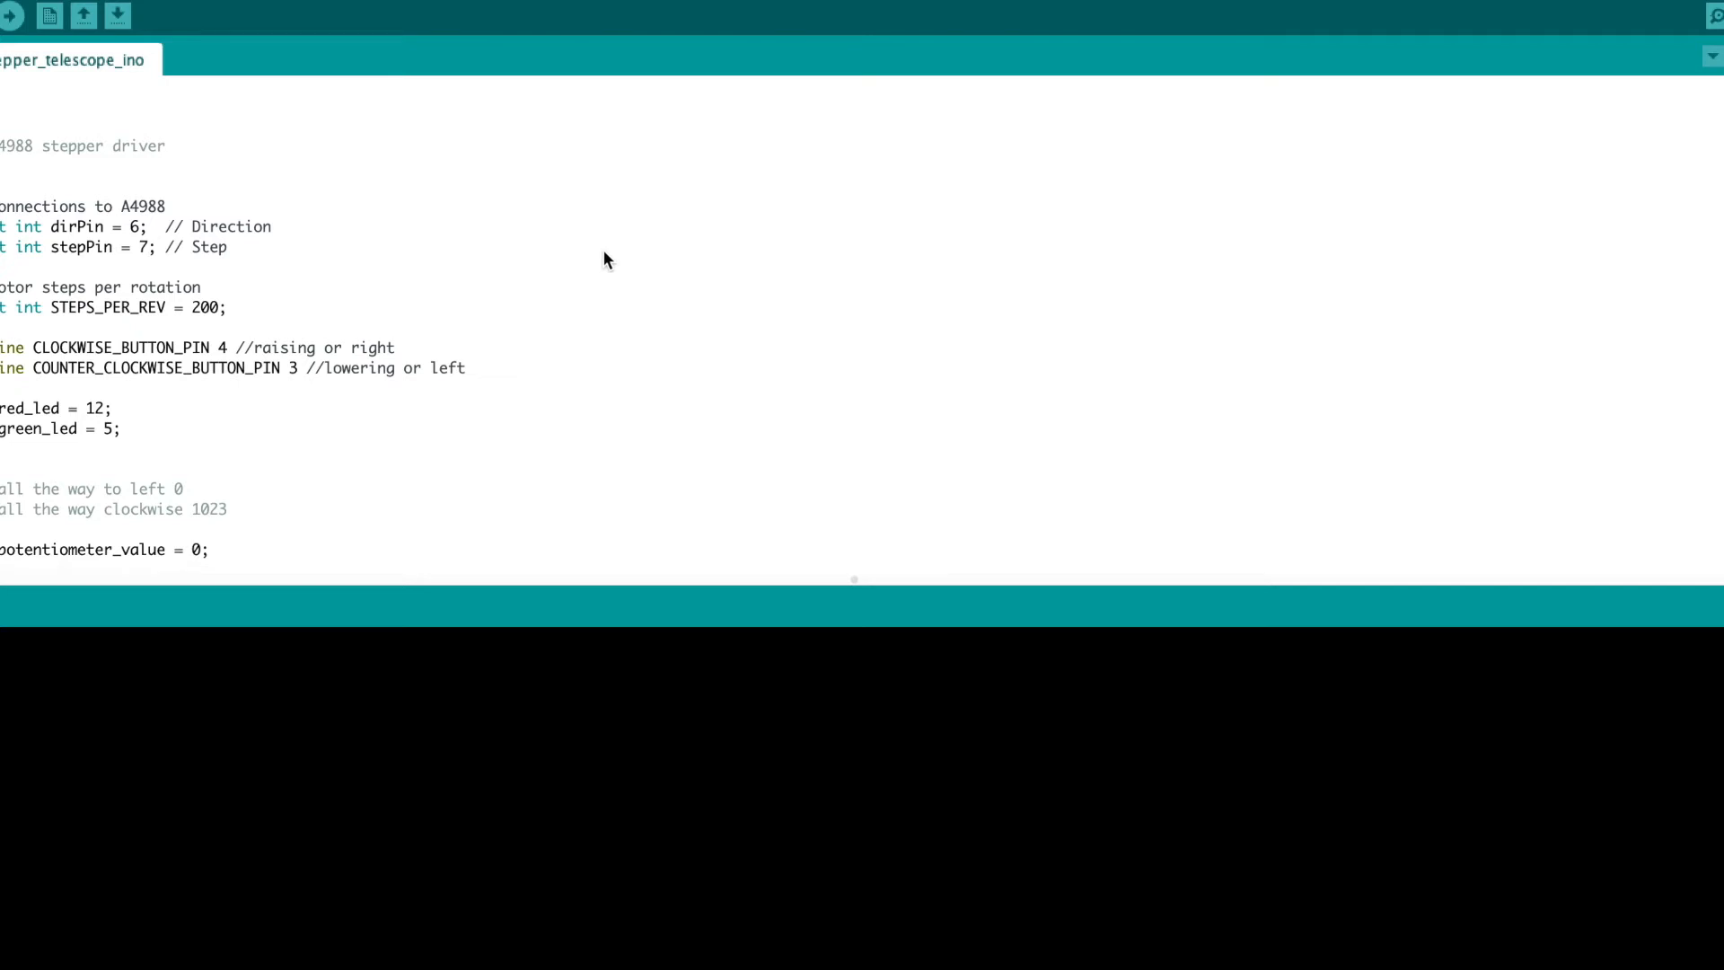
- Show the Tools settings: board Arduino Nano, processor ATmega168, no port selected
left_click(323, 3)
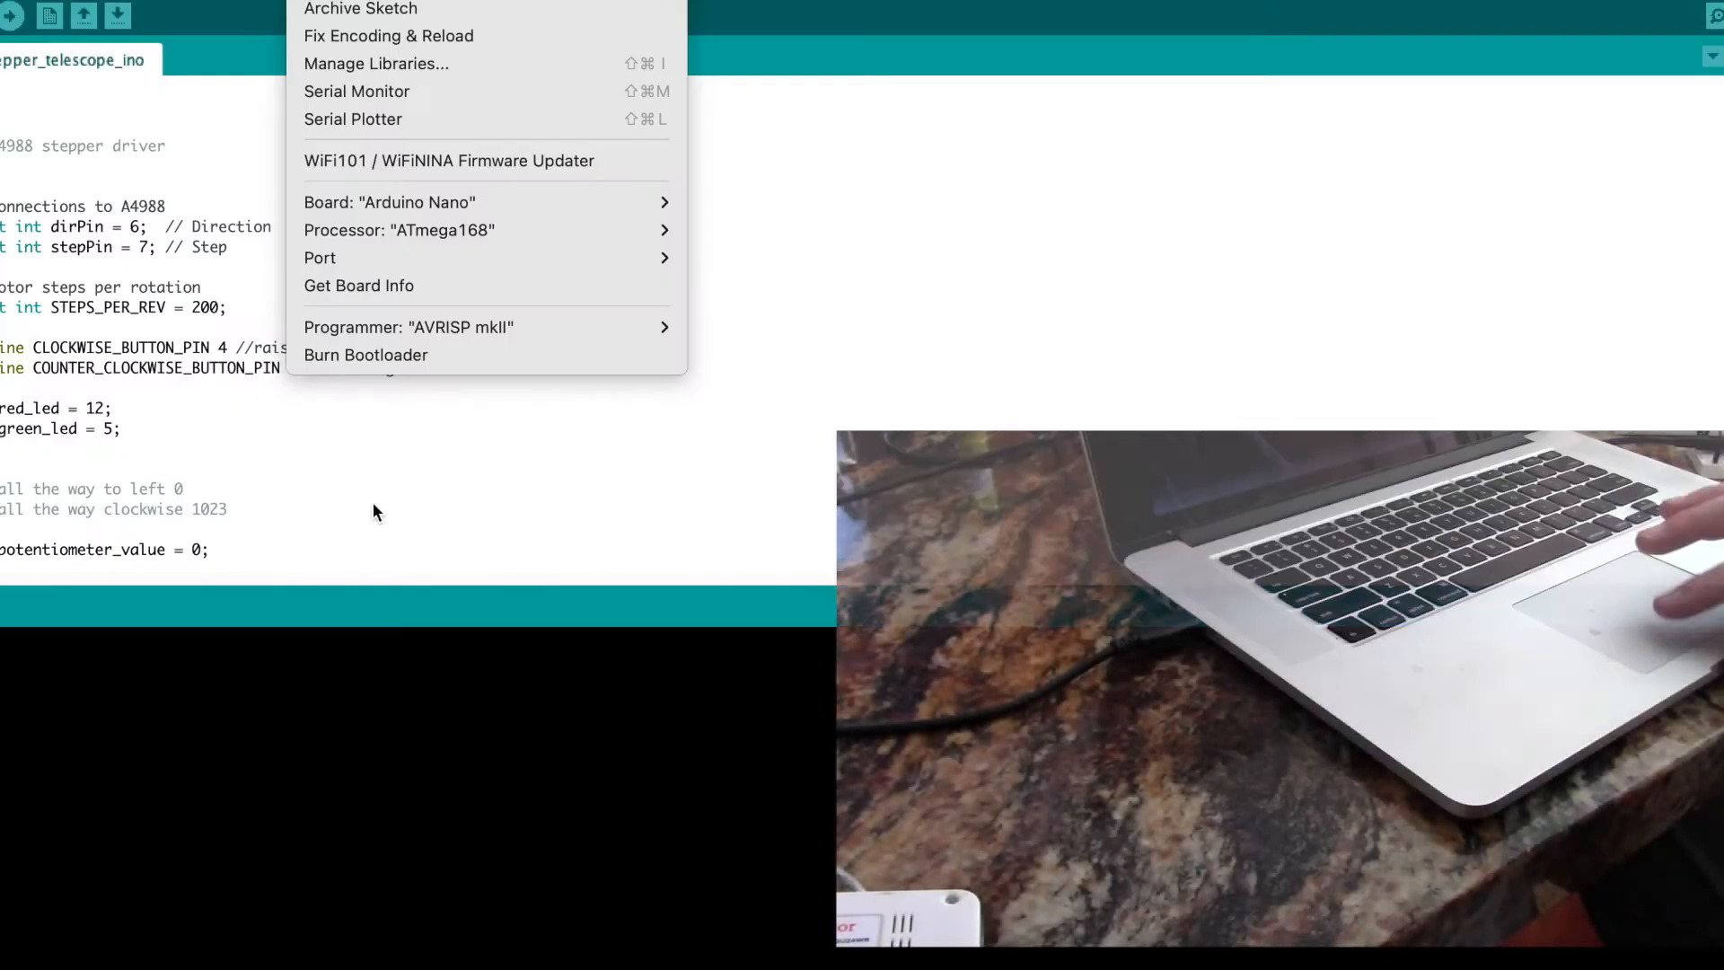
- Dismiss the Tools menu and return to the stepper telescope sketch
left_click(373, 503)
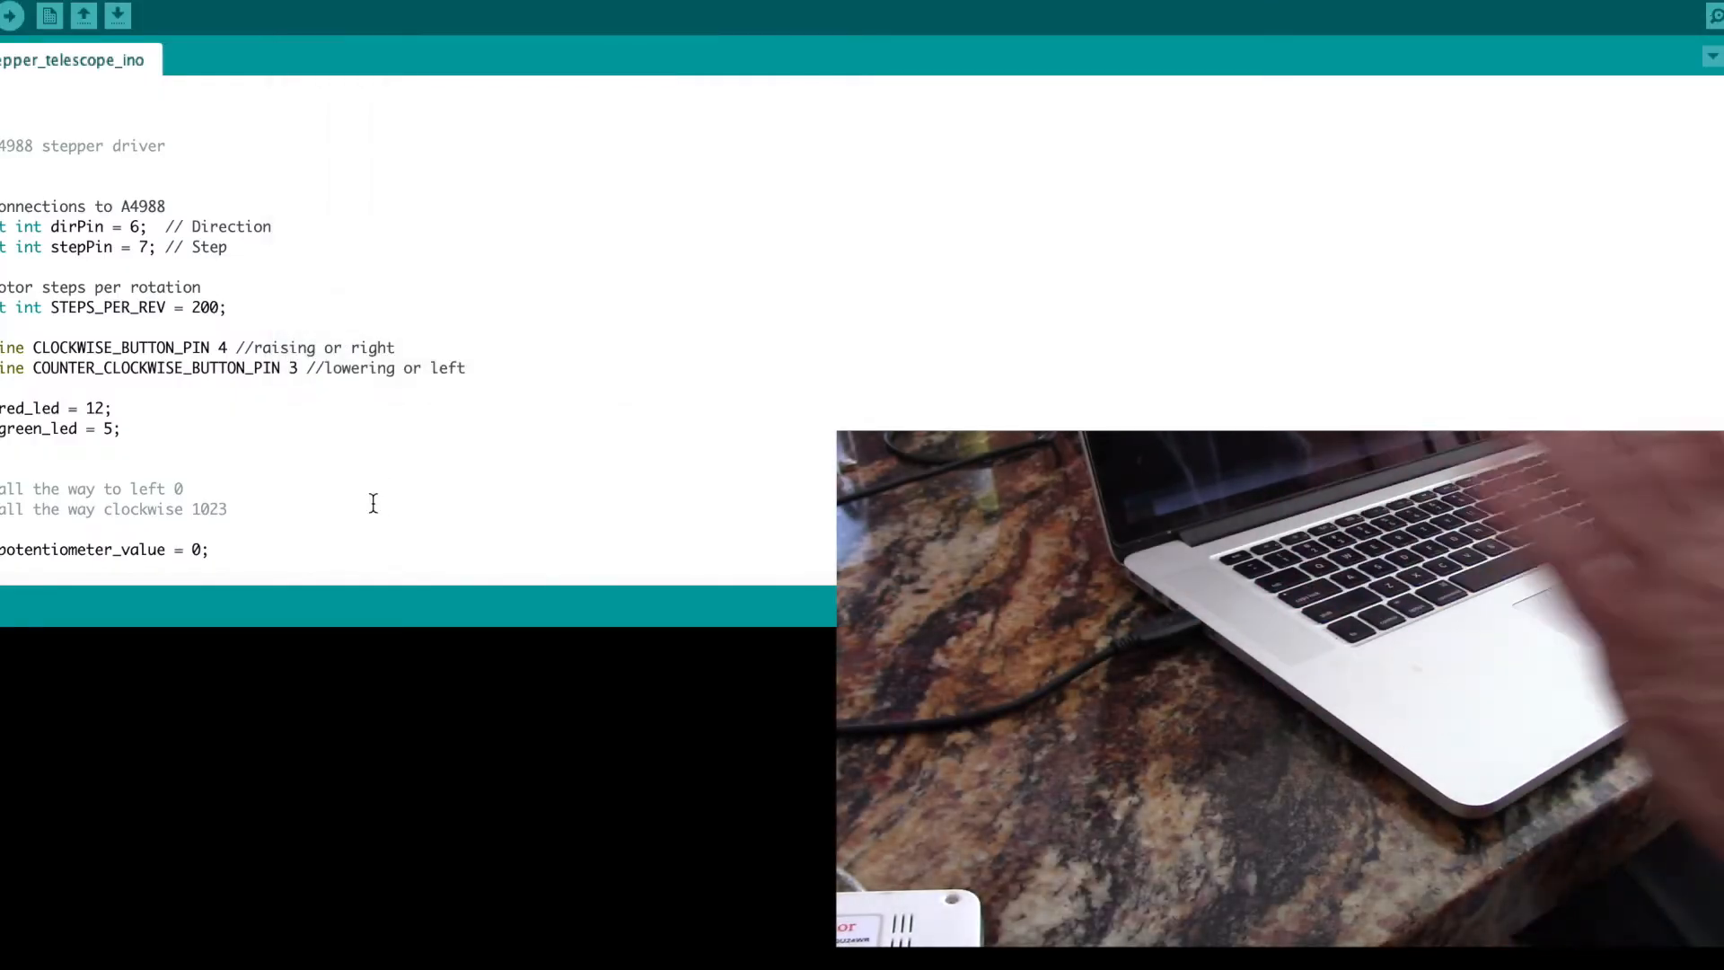